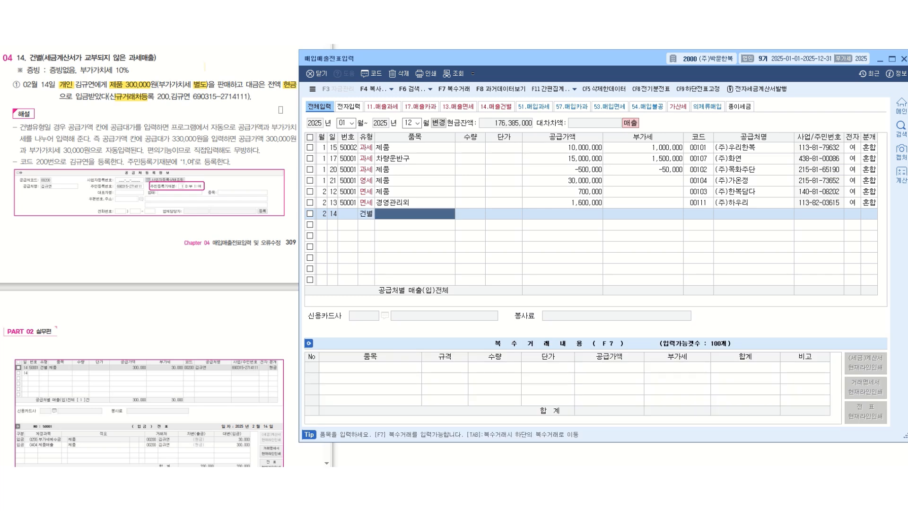
Enter 제품 as the item with a 330,000 total, split into 300,000 supply and 30,000 VAT.
{"action": "type", "text": "제품"}
{"action": "key", "text": "Return"}
{"action": "key", "text": "Return"}
{"action": "key", "text": "Return"}
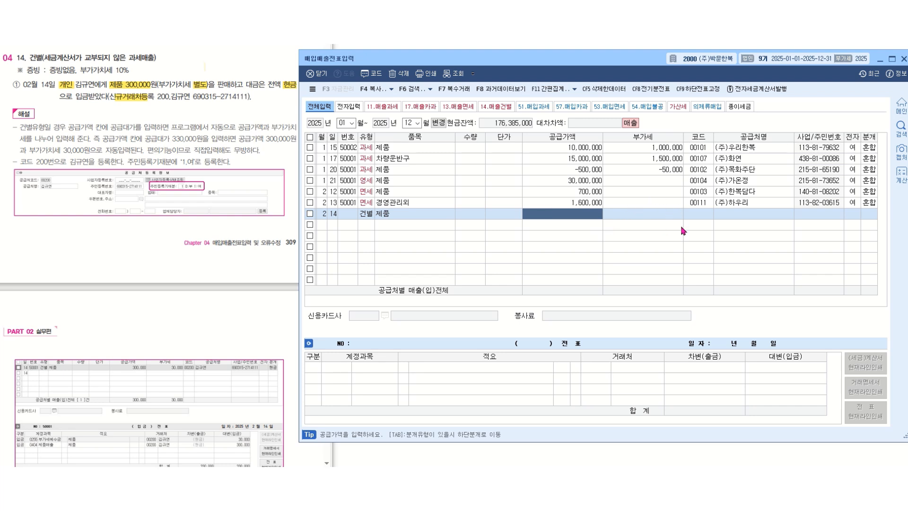
{"action": "type", "text": "3"}
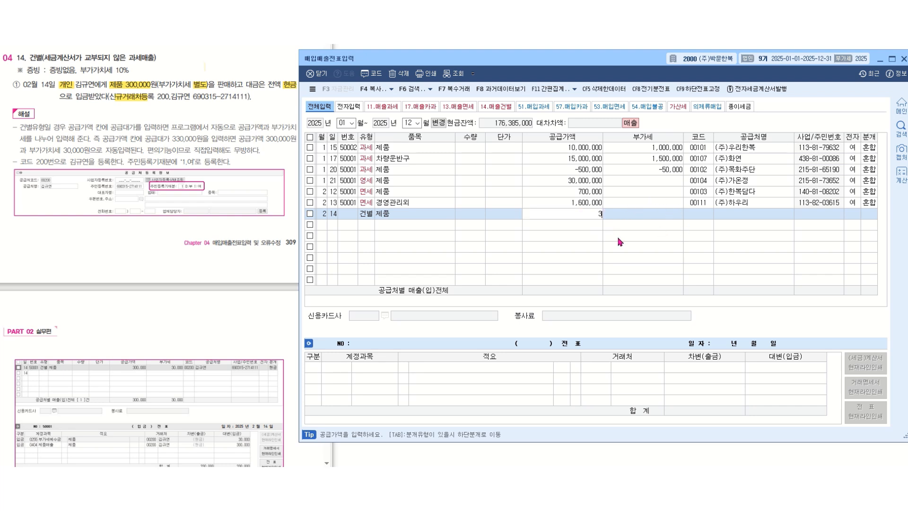
{"action": "type", "text": "30,000"}
{"action": "key", "text": "Return"}
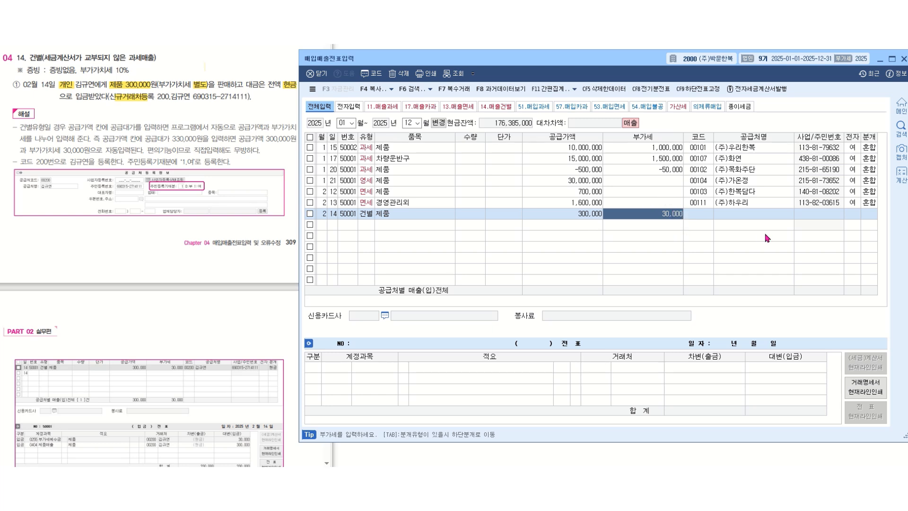
Register the buyer's name as new customer code 00200 and attach it to the 건별 row.
{"action": "key", "text": "Return"}
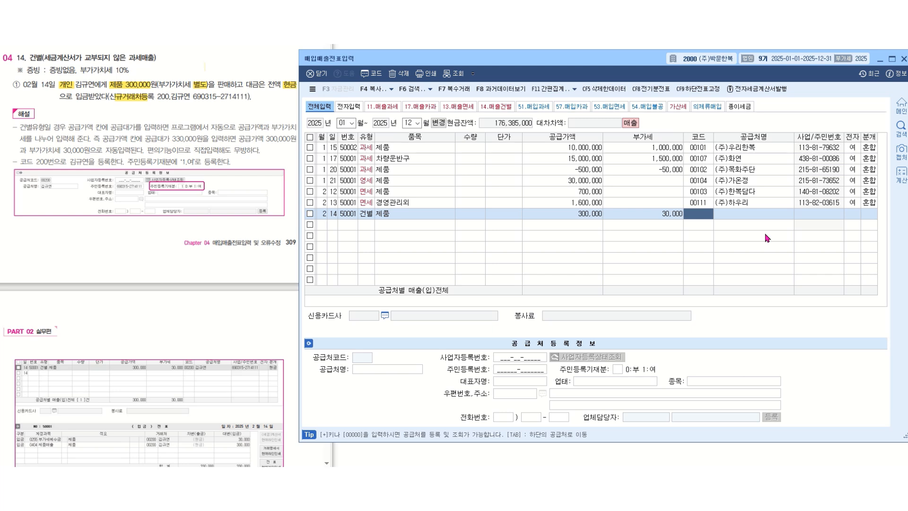
{"action": "key", "text": "plus"}
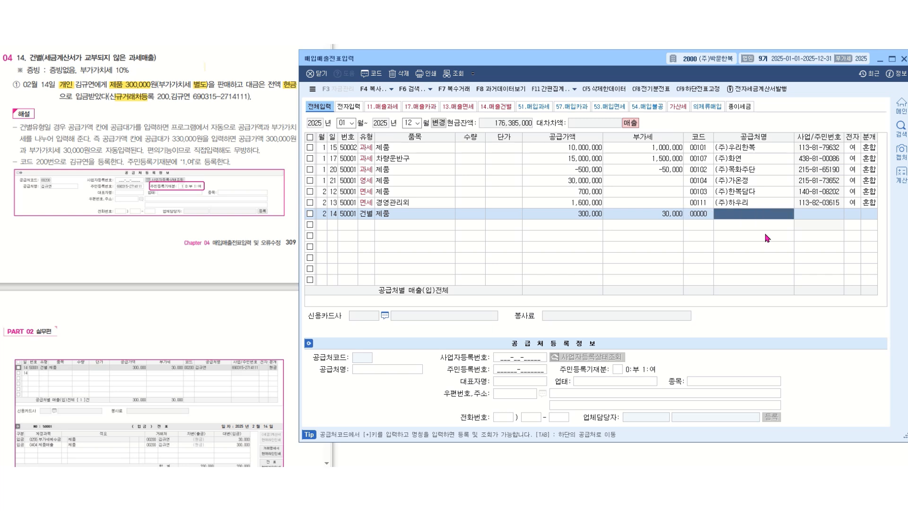
{"action": "type", "text": "김규연"}
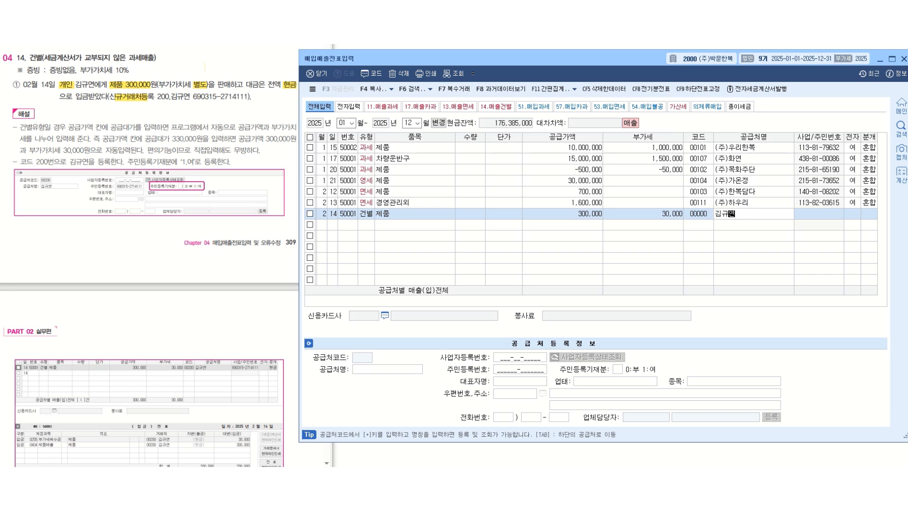
{"action": "key", "text": "Return"}
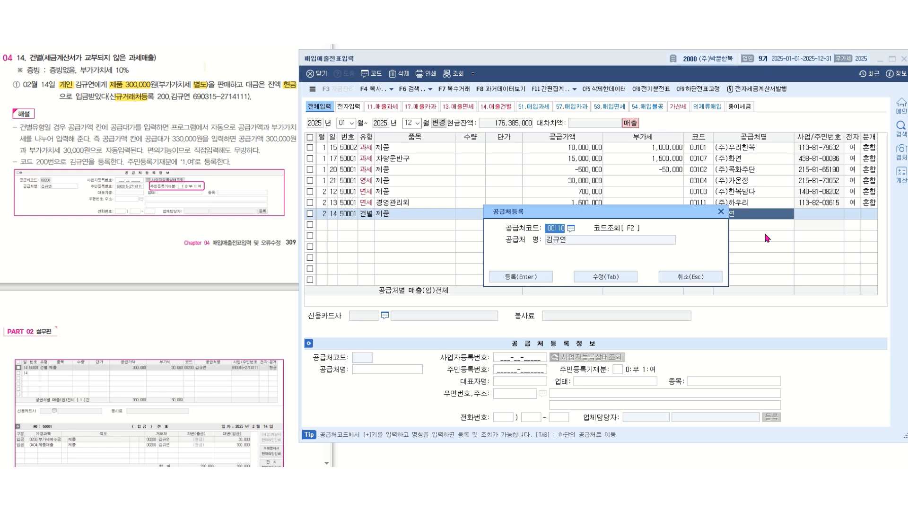
{"action": "type", "text": "200"}
{"action": "key", "text": "Return"}
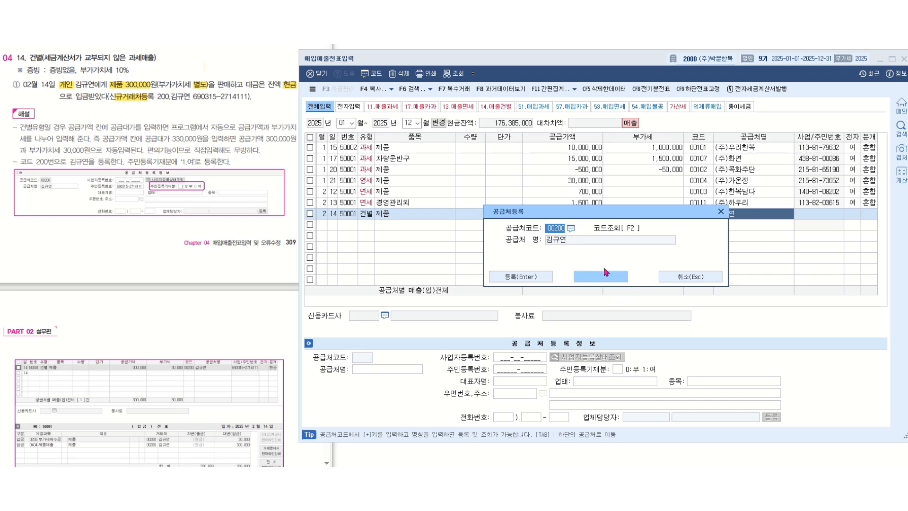
{"action": "key", "text": "Return"}
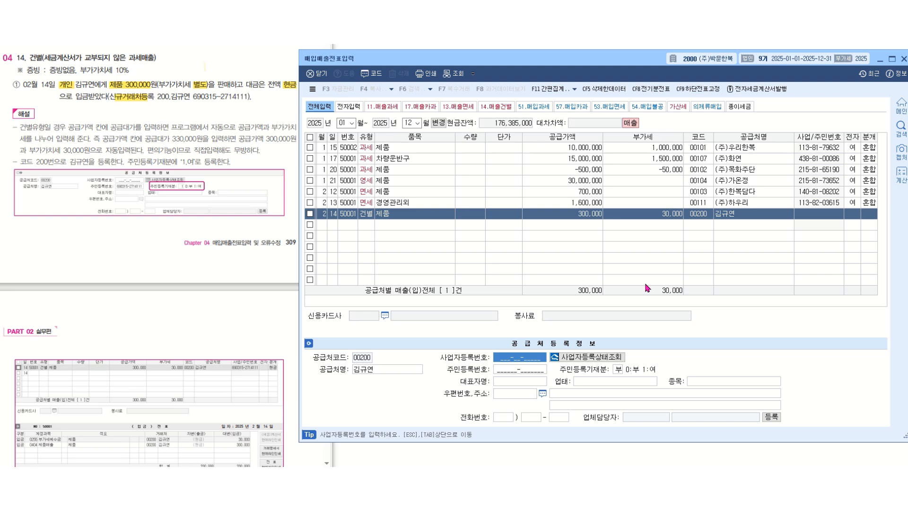
Enter the customer's resident registration number and set the 주민등록기재분 flag to 1.
{"action": "key", "text": "Return"}
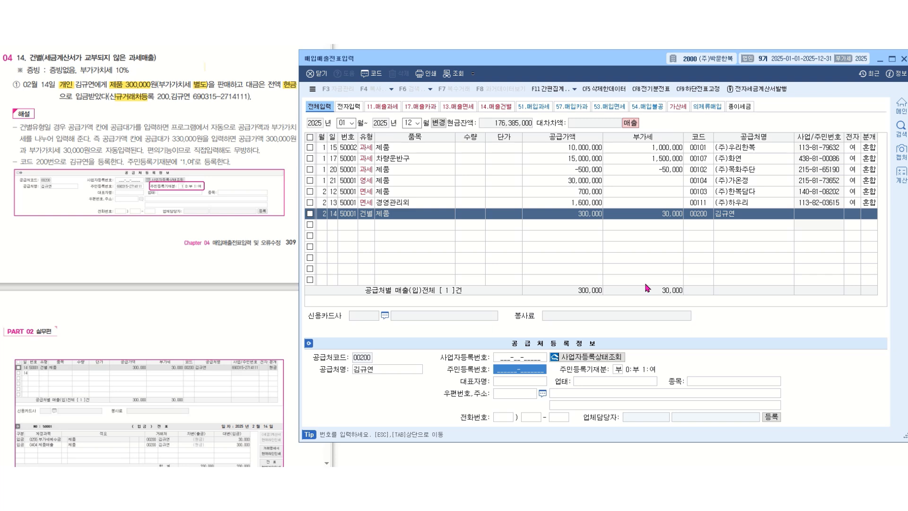
{"action": "type", "text": "69031"}
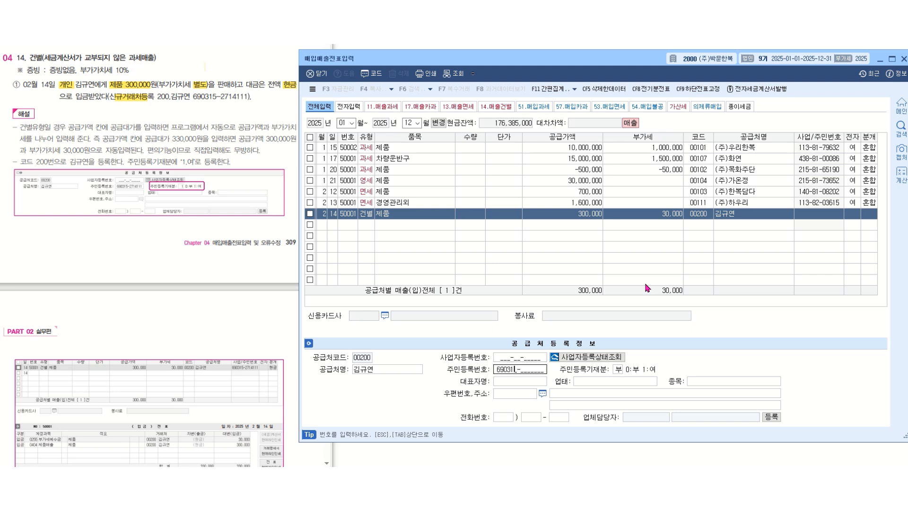
{"action": "type", "text": "5-2714111"}
{"action": "key", "text": "Return"}
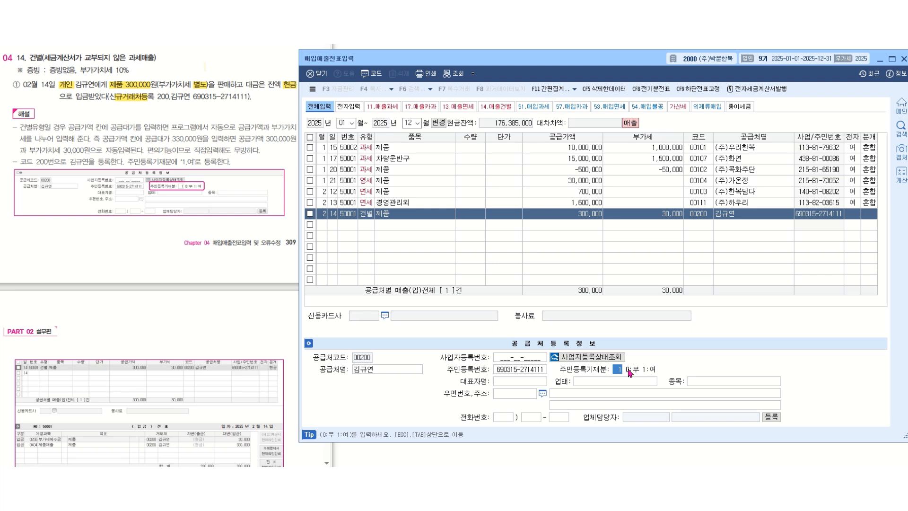
{"action": "key", "text": "Return"}
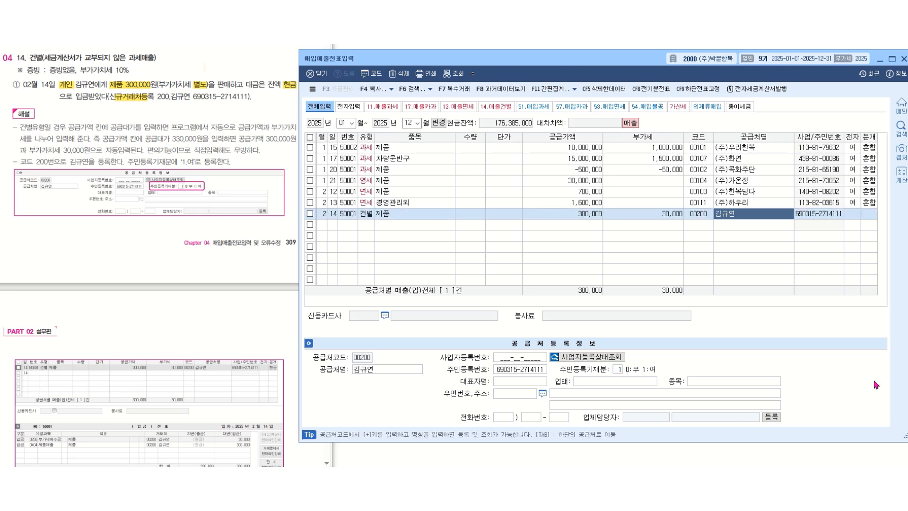
{"action": "key", "text": "Return"}
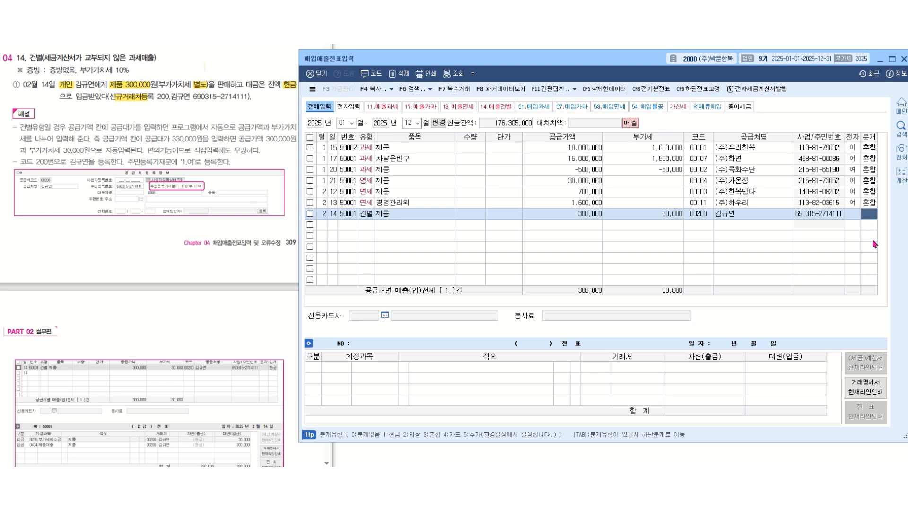
Set the journal type to 3 (혼합) and add a 차변 line with account 현금.
{"action": "type", "text": "3"}
{"action": "key", "text": "Return"}
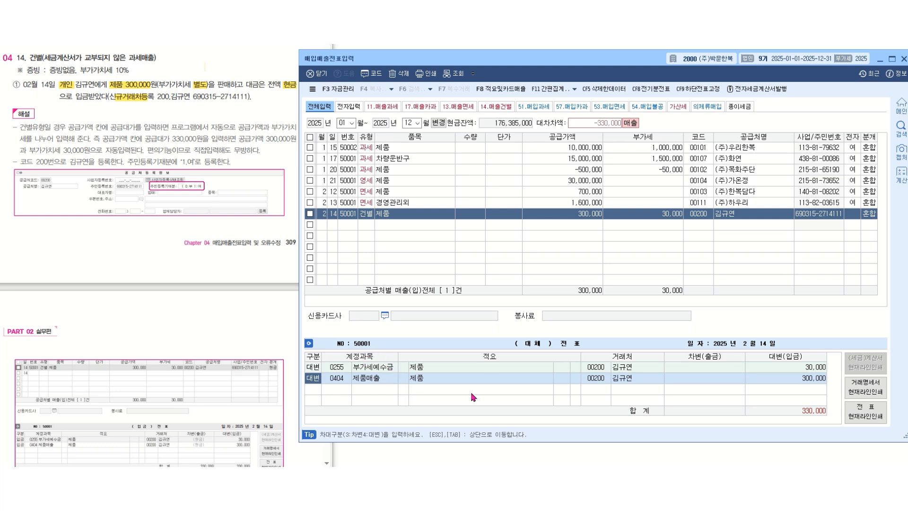
{"action": "key", "text": "Down"}
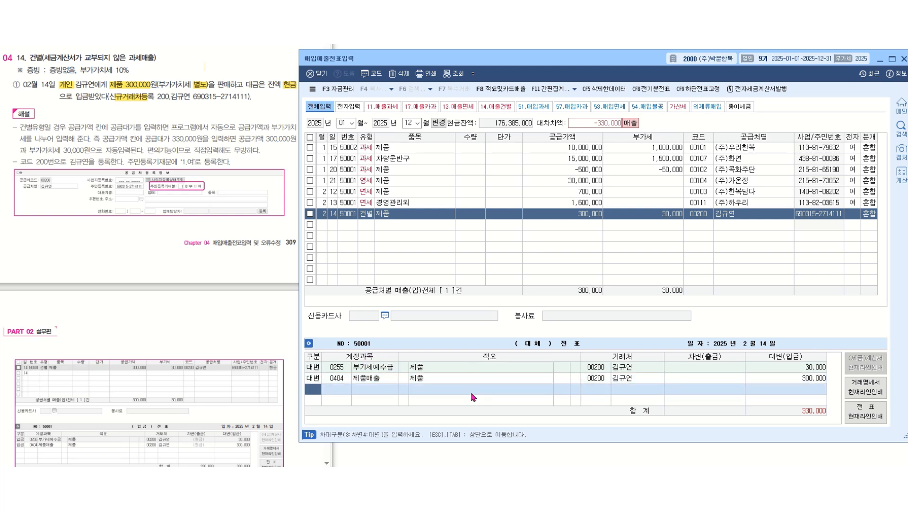
{"action": "type", "text": "3현금"}
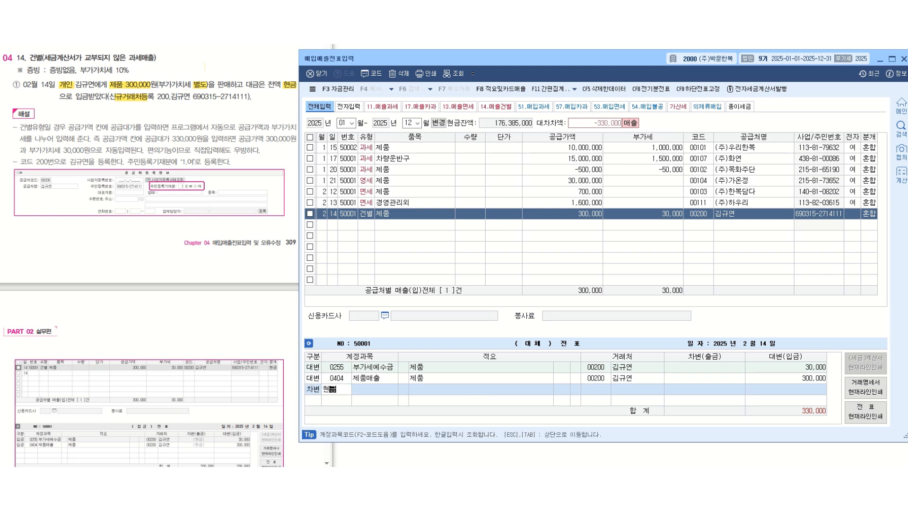
{"action": "key", "text": "Return"}
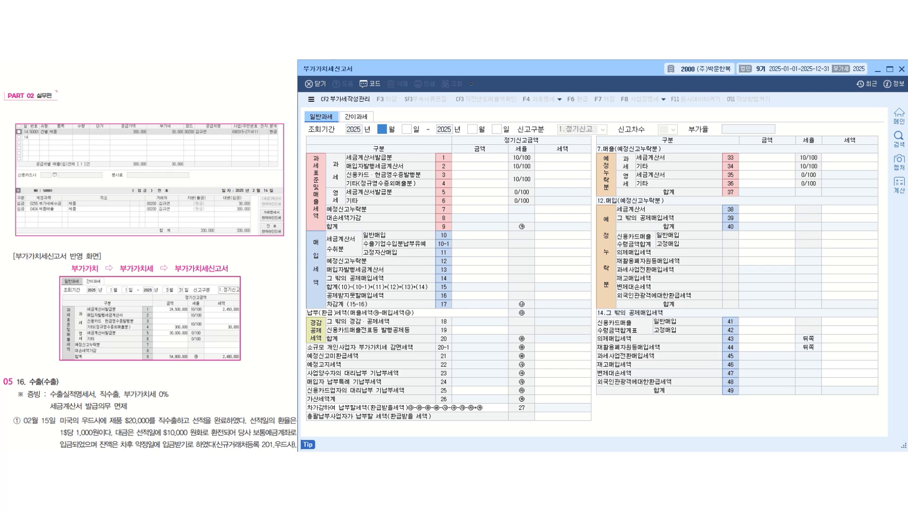
Load the VAT return for 1/1 to 3/31, declining to load previously saved data.
{"action": "type", "text": "1"}
{"action": "key", "text": "Return"}
{"action": "type", "text": "1"}
{"action": "key", "text": "Return"}
{"action": "type", "text": "3"}
{"action": "key", "text": "Return"}
{"action": "type", "text": "31"}
{"action": "key", "text": "Return"}
{"action": "key", "text": "Return"}
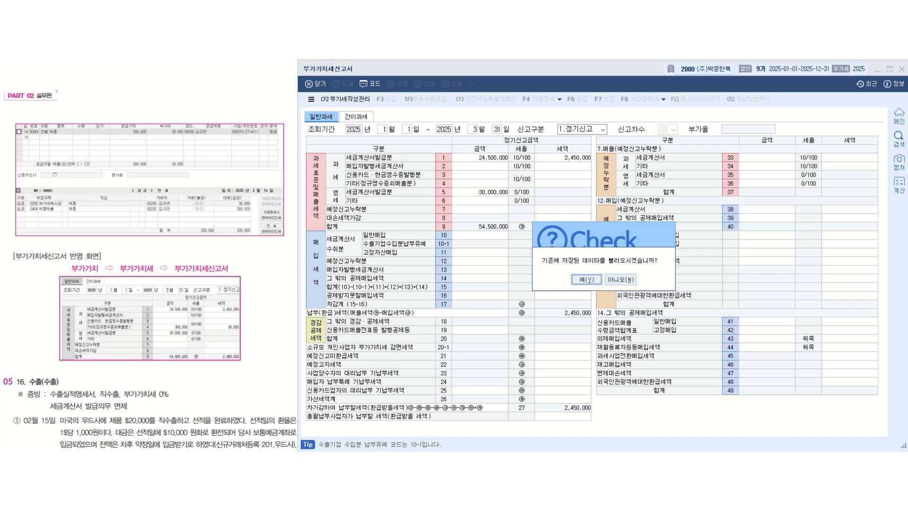
{"action": "key", "text": "Right"}
{"action": "key", "text": "Return"}
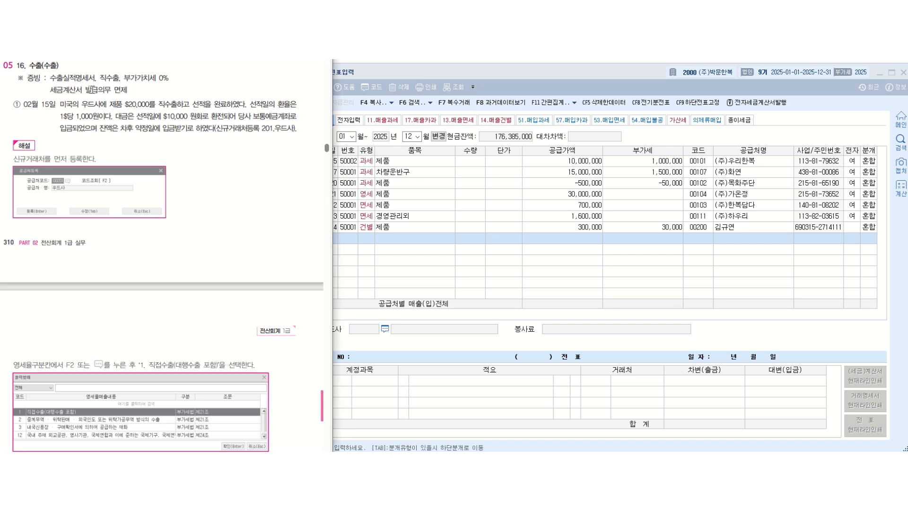
{"action": "left_click_drag", "start_coordinate": [86, 90], "coordinate": [136, 92]}
{"action": "left_click_drag", "start_coordinate": [99, 78], "coordinate": [118, 77]}
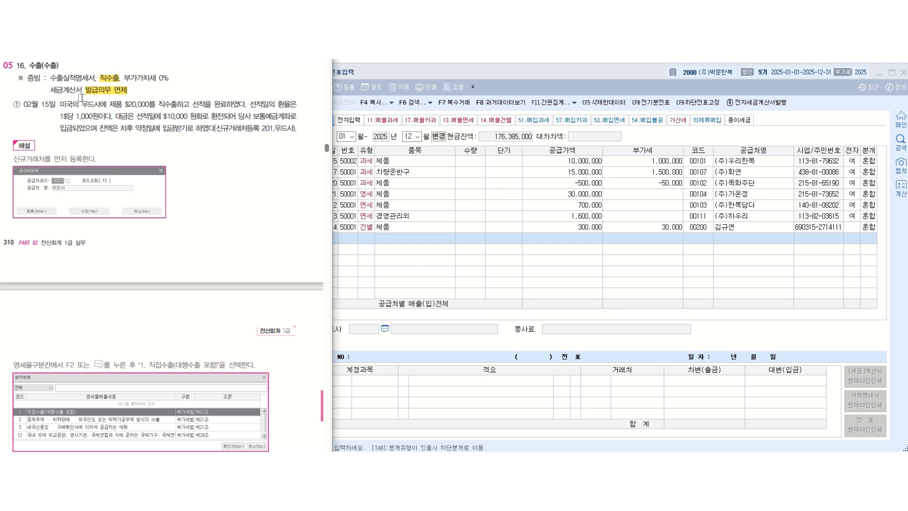
{"action": "left_click_drag", "start_coordinate": [80, 104], "coordinate": [177, 105]}
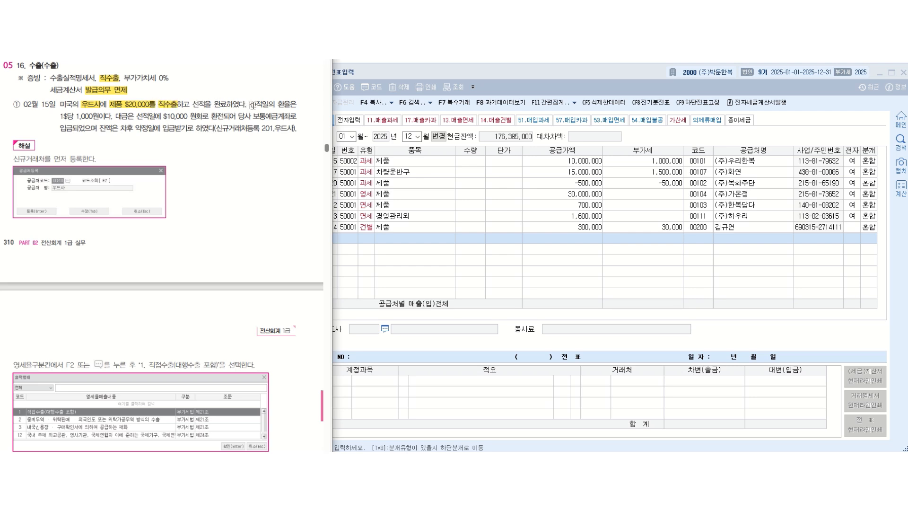
{"action": "left_click_drag", "start_coordinate": [250, 104], "coordinate": [268, 105]}
{"action": "left_click_drag", "start_coordinate": [76, 116], "coordinate": [99, 117]}
{"action": "left_click_drag", "start_coordinate": [163, 116], "coordinate": [266, 116]}
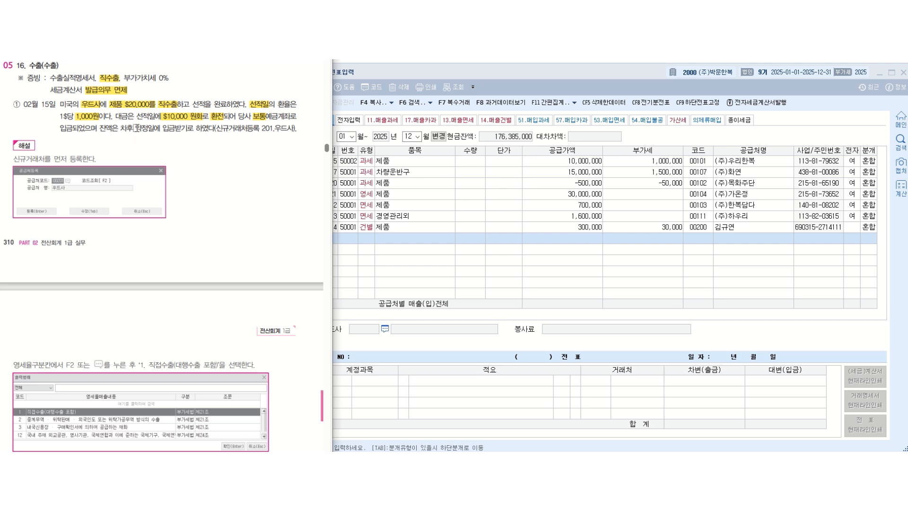
{"action": "left_click_drag", "start_coordinate": [137, 127], "coordinate": [193, 129]}
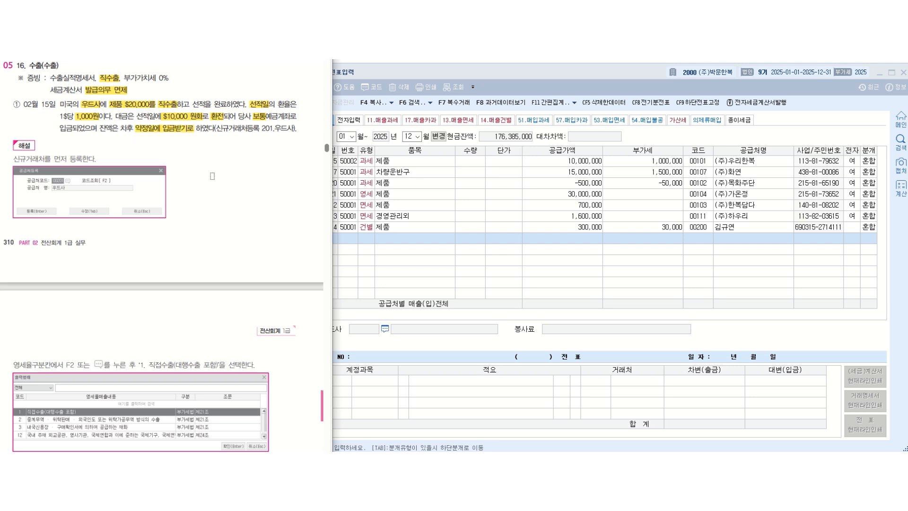
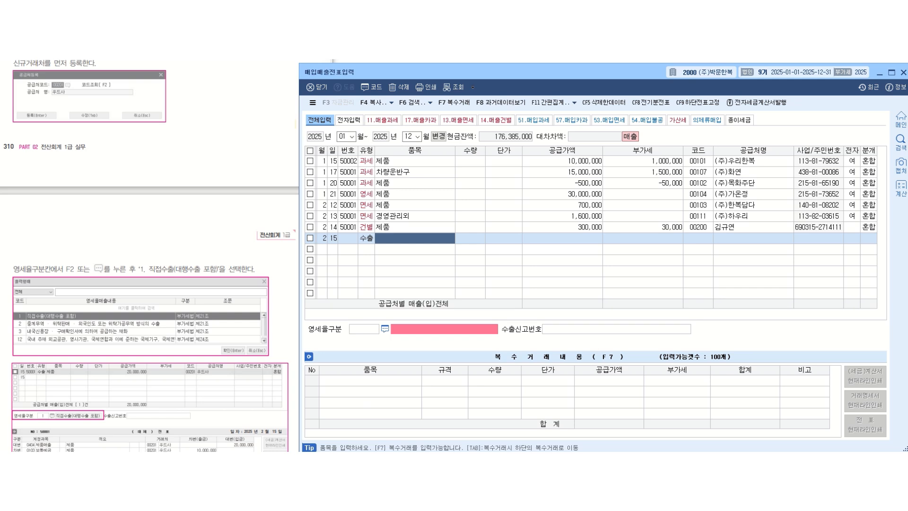
Enter item 제품 with a supply value of 20,000,000 on the export row.
{"action": "type", "text": "제품"}
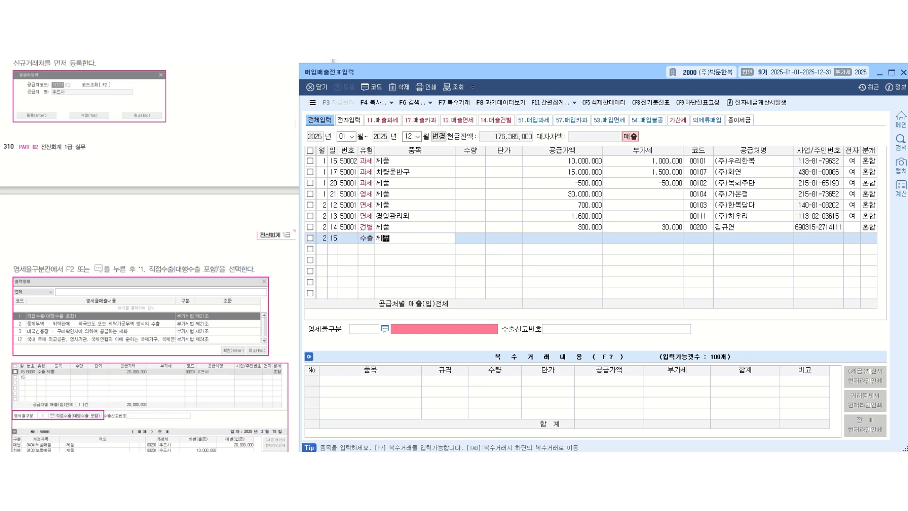
{"action": "key", "text": "Return"}
{"action": "key", "text": "Return"}
{"action": "key", "text": "Return"}
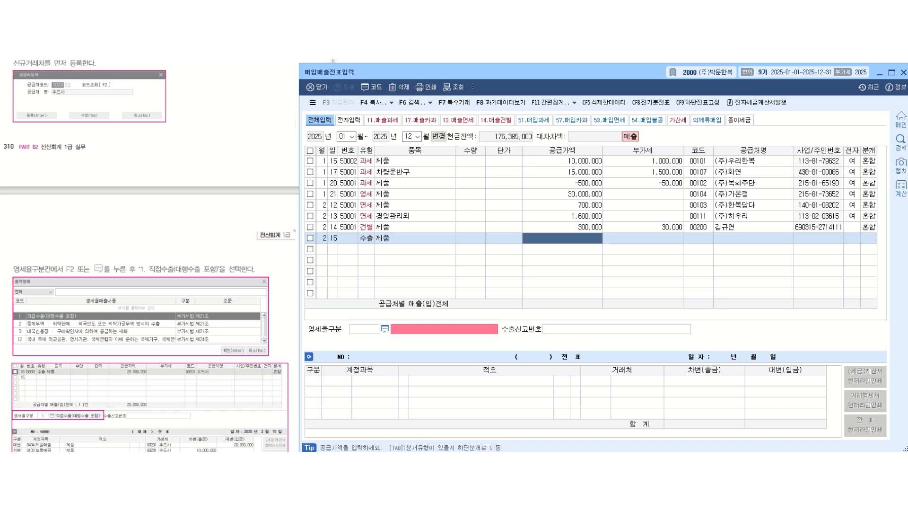
{"action": "type", "text": "20000000"}
{"action": "key", "text": "Return"}
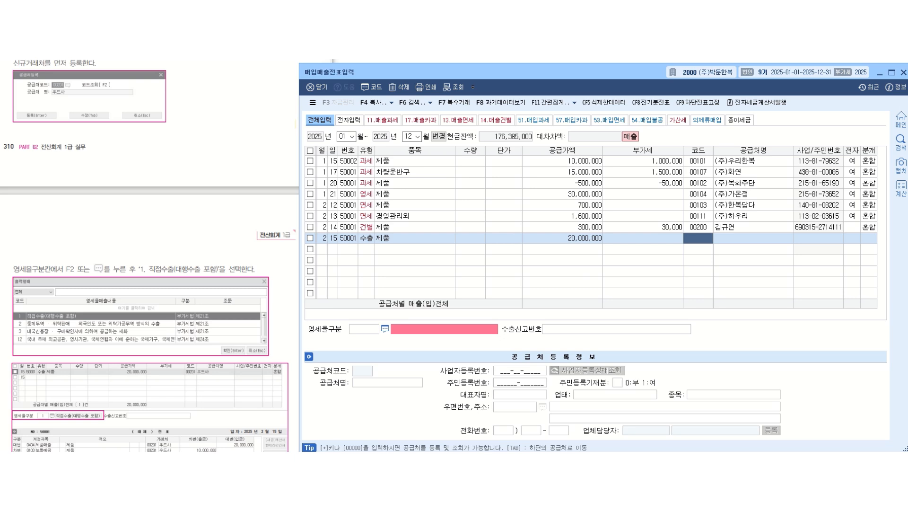
Register new customer 우드사 under code 00201 for the row.
{"action": "key", "text": "plus"}
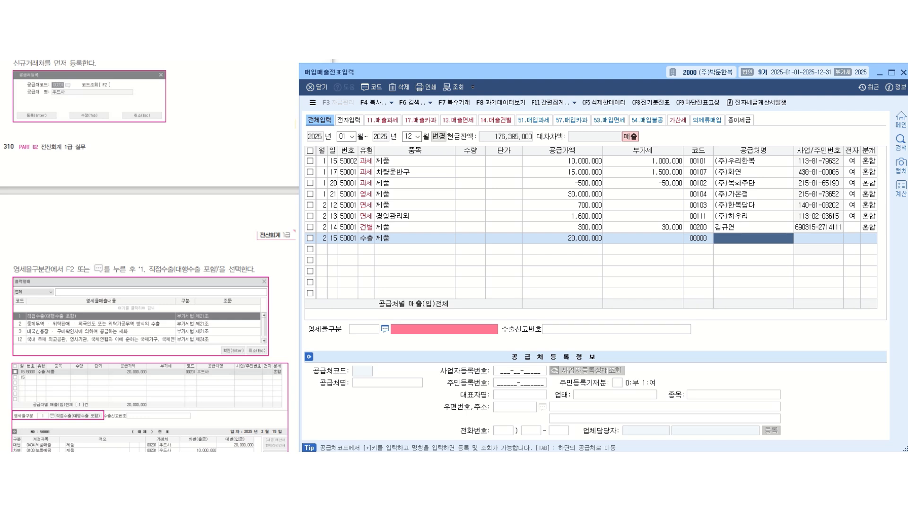
{"action": "type", "text": "ㅇㅜ드사"}
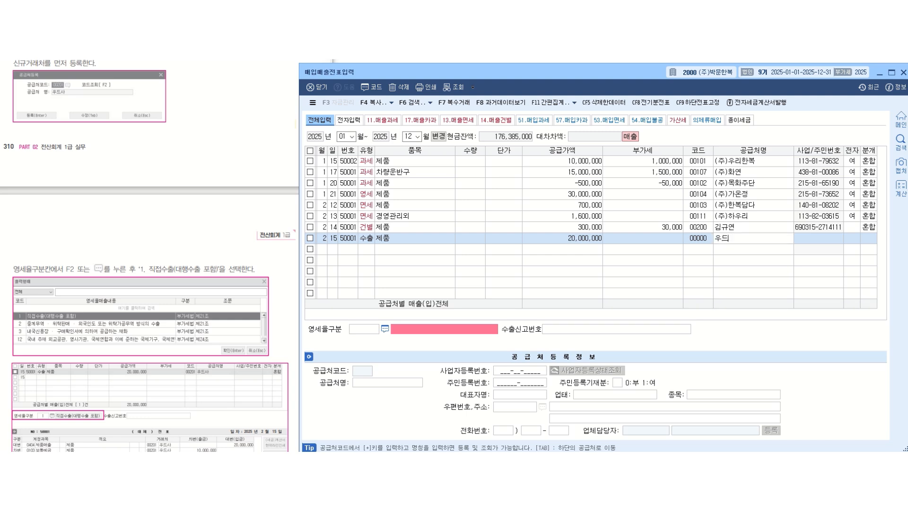
{"action": "key", "text": "Return"}
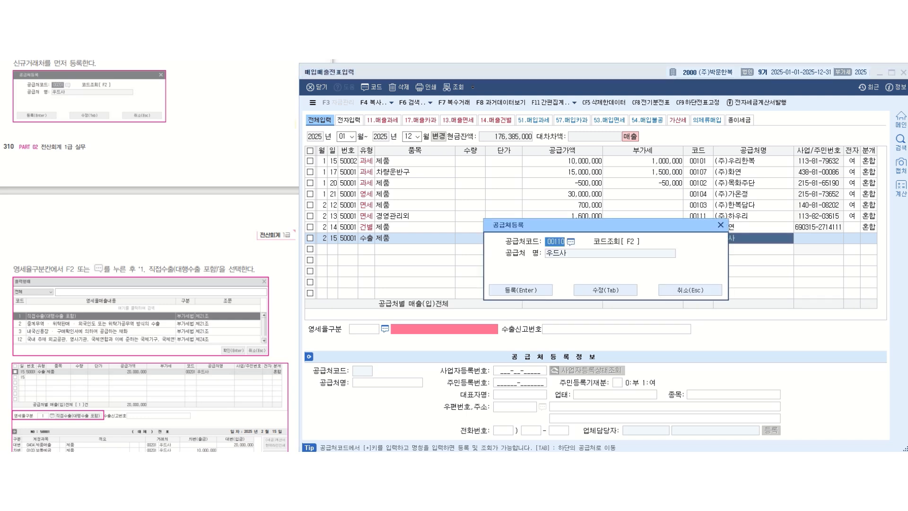
{"action": "type", "text": "201"}
{"action": "key", "text": "Return"}
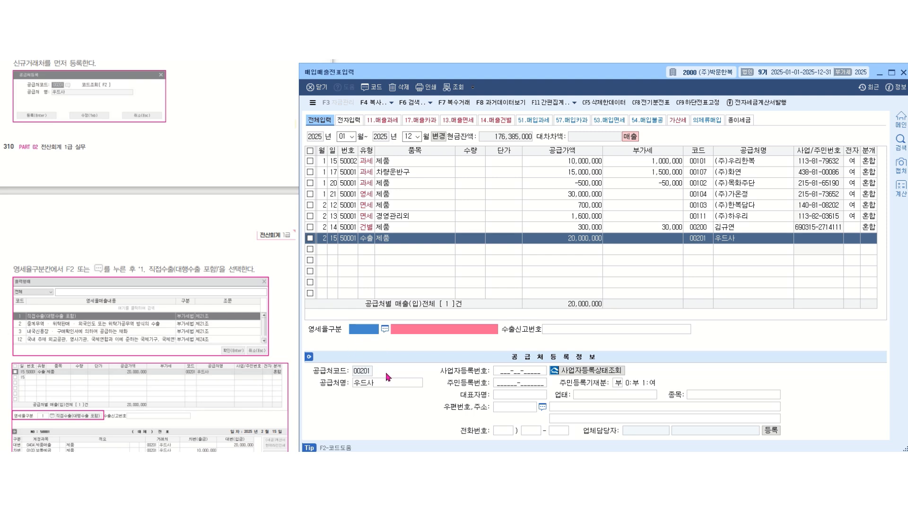
Set 영세율구분 to 1 직접수출(대행수출 포함), leaving 수출신고번호 blank.
{"action": "key", "text": "F2"}
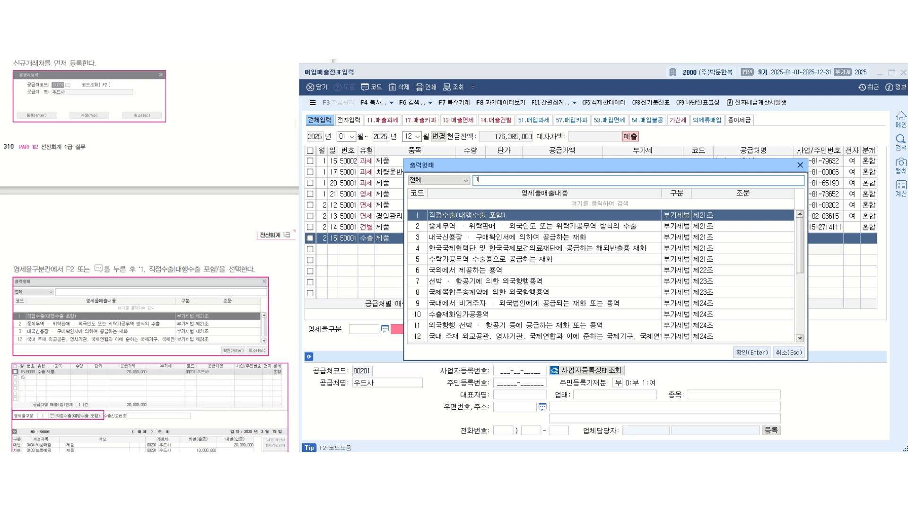
{"action": "key", "text": "Return"}
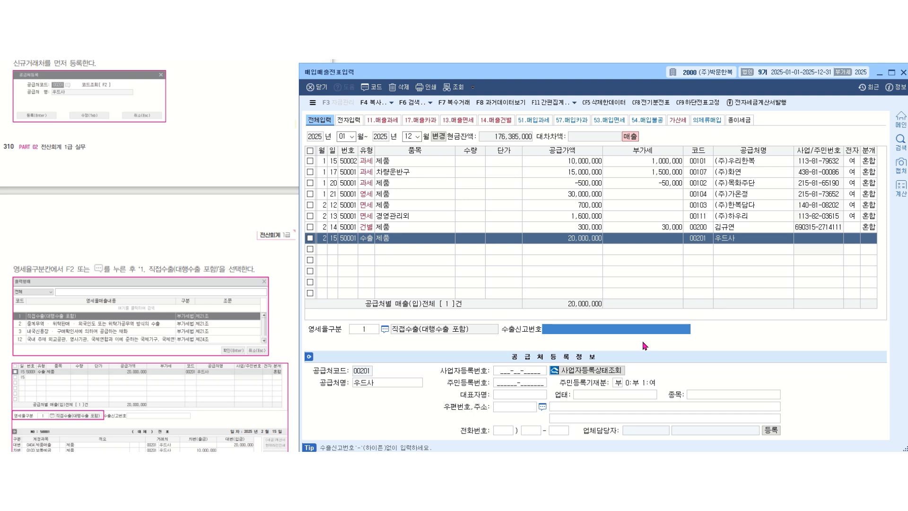
{"action": "key", "text": "Return"}
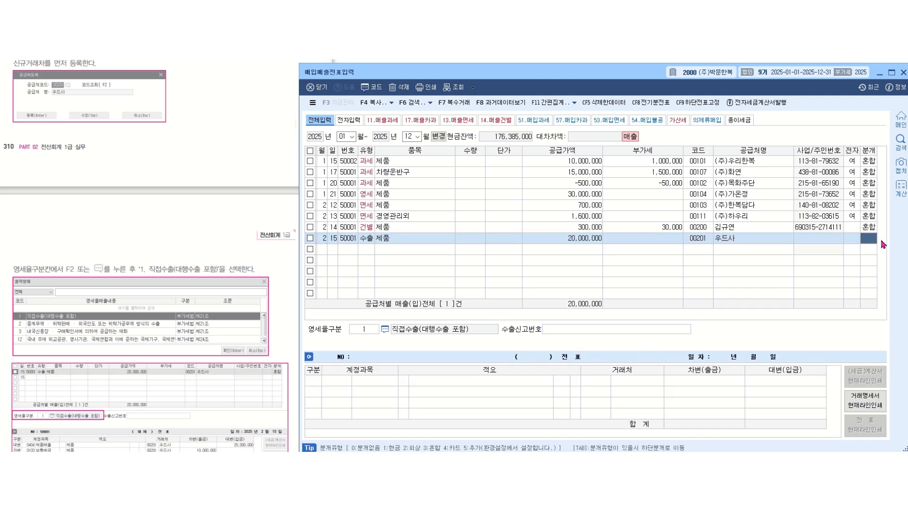
Journalize as 3 (혼합), debiting 보통예금 10,000,000 and 외상매출금 for the remaining 10,000,000.
{"action": "type", "text": "3"}
{"action": "key", "text": "Return"}
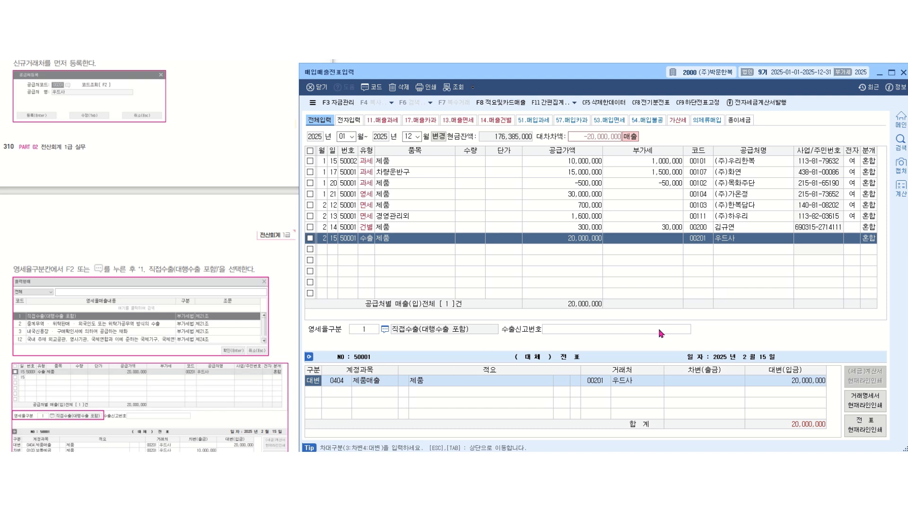
{"action": "key", "text": "Down"}
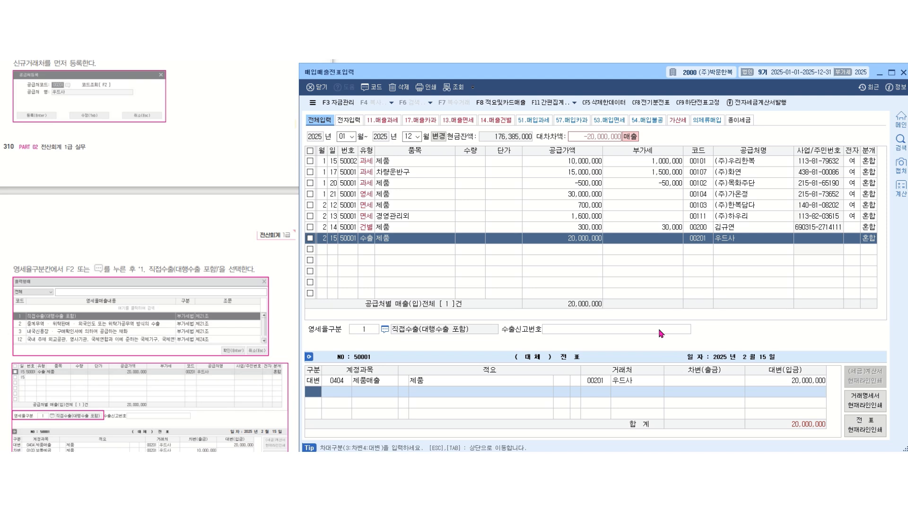
{"action": "type", "text": "3 "}
{"action": "type", "text": "보통"}
{"action": "key", "text": "Return"}
{"action": "key", "text": "Return"}
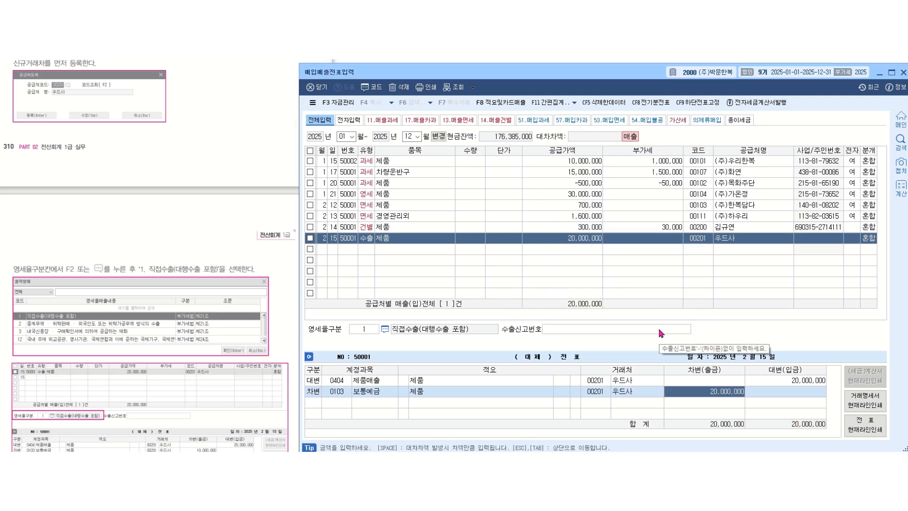
{"action": "type", "text": "10000000"}
{"action": "key", "text": "Return"}
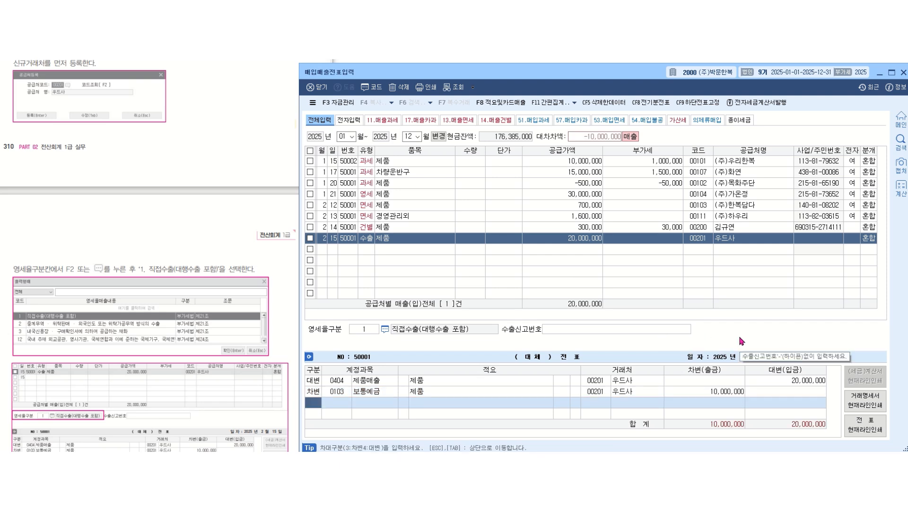
{"action": "type", "text": "3"}
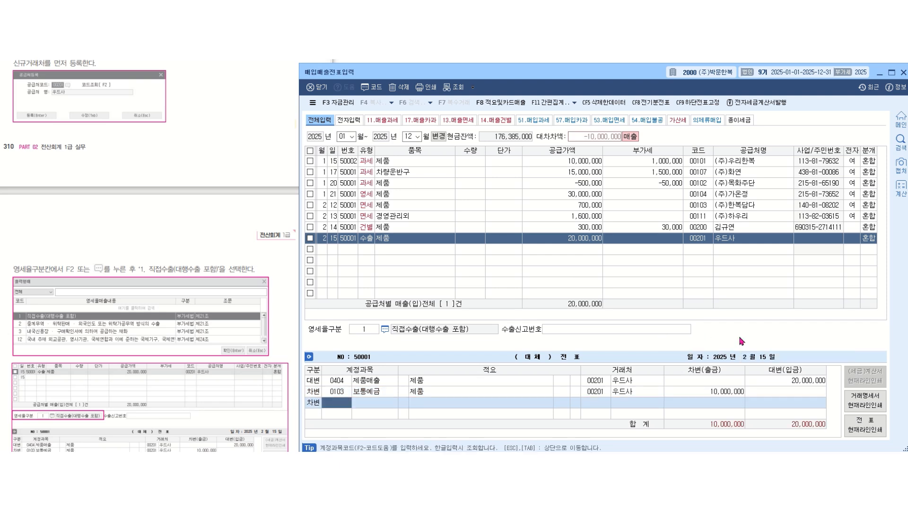
{"action": "type", "text": "외상매"}
{"action": "key", "text": "Return"}
{"action": "key", "text": "Return"}
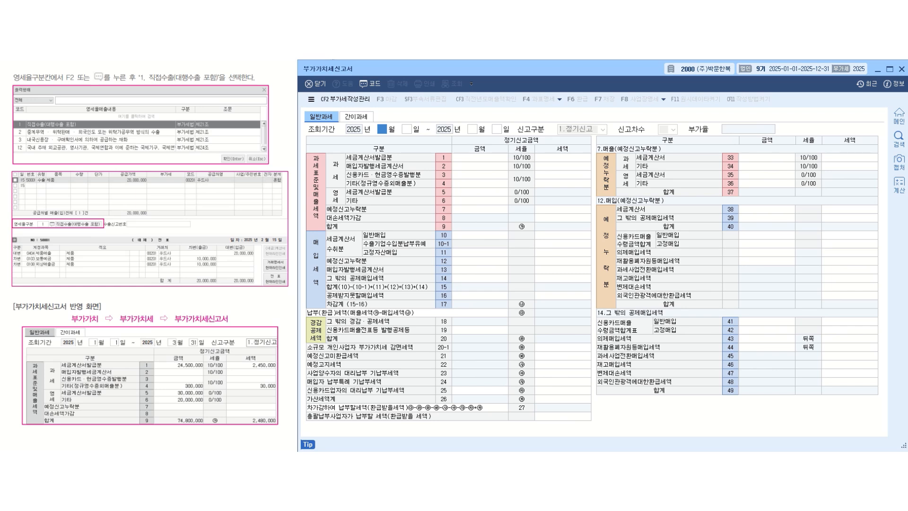
Query the VAT return for 1/1–3/31 without loading saved data, recalculating the figures.
{"action": "type", "text": "1"}
{"action": "key", "text": "Return"}
{"action": "type", "text": "1"}
{"action": "key", "text": "Return"}
{"action": "type", "text": "3"}
{"action": "key", "text": "Return"}
{"action": "type", "text": "31"}
{"action": "key", "text": "Return"}
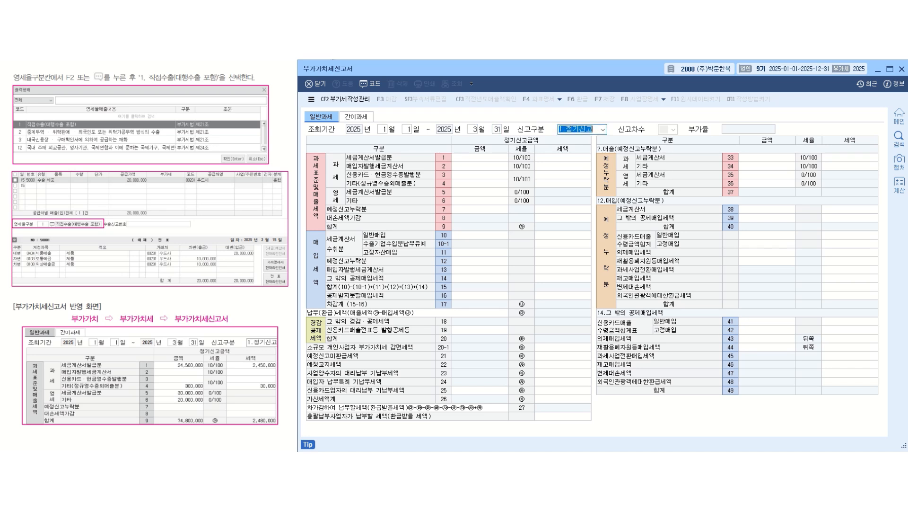
{"action": "key", "text": "Right"}
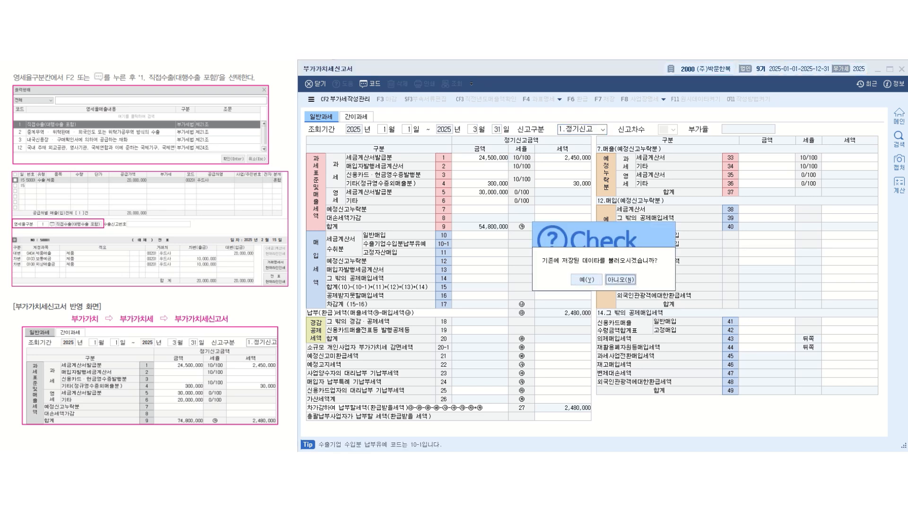
{"action": "key", "text": "Return"}
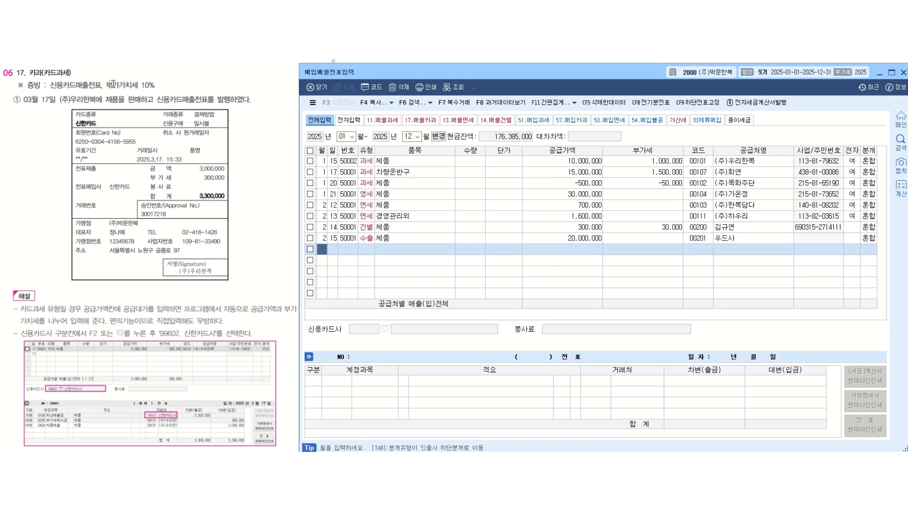
Highlight 10%, 신용카드매출전표, (주)우리한복 (twice), 신한 and 3,300,000 in the textbook exercise.
{"action": "left_click_drag", "start_coordinate": [142, 87], "coordinate": [162, 89]}
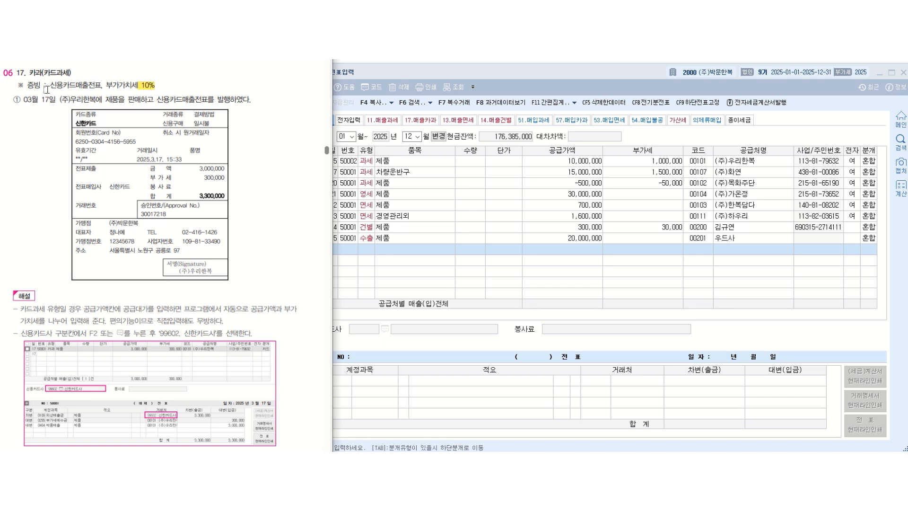
{"action": "left_click_drag", "start_coordinate": [49, 85], "coordinate": [101, 87]}
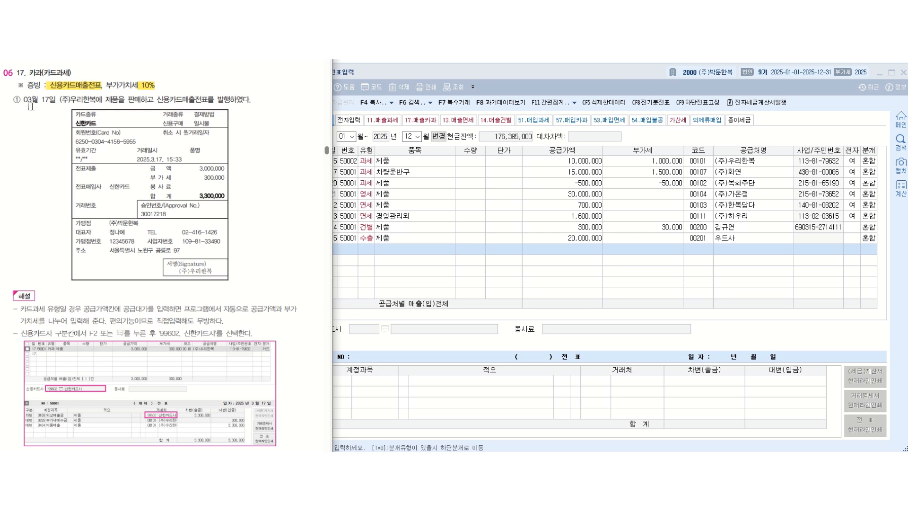
{"action": "left_click_drag", "start_coordinate": [60, 100], "coordinate": [203, 100]}
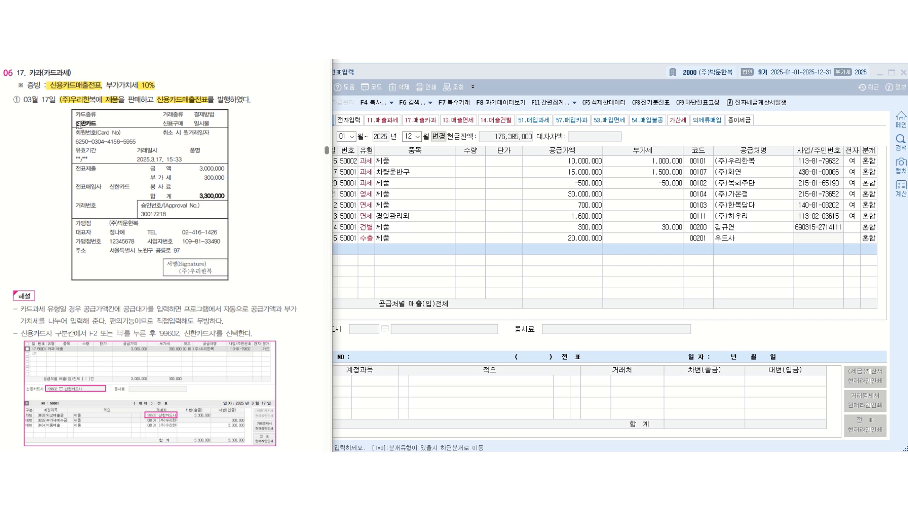
{"action": "left_click_drag", "start_coordinate": [79, 125], "coordinate": [86, 124]}
{"action": "left_click_drag", "start_coordinate": [208, 196], "coordinate": [226, 195]}
{"action": "left_click_drag", "start_coordinate": [177, 272], "coordinate": [213, 272]}
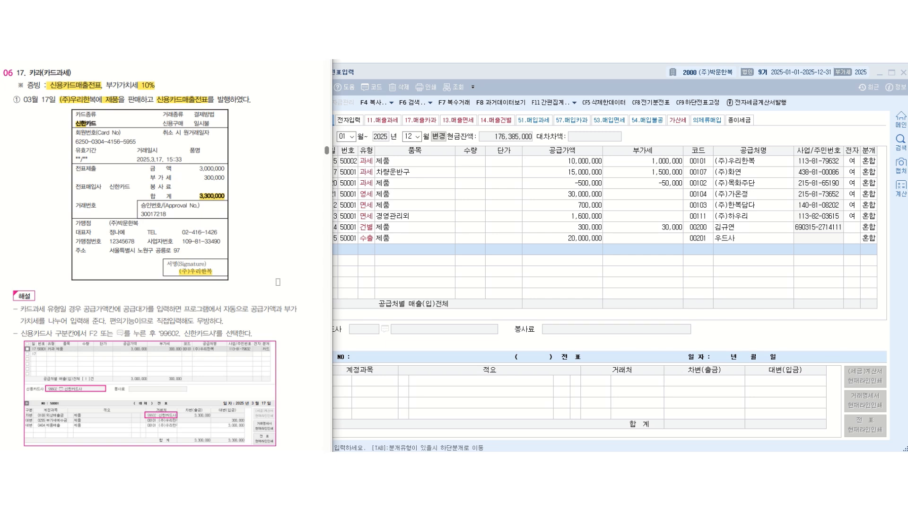
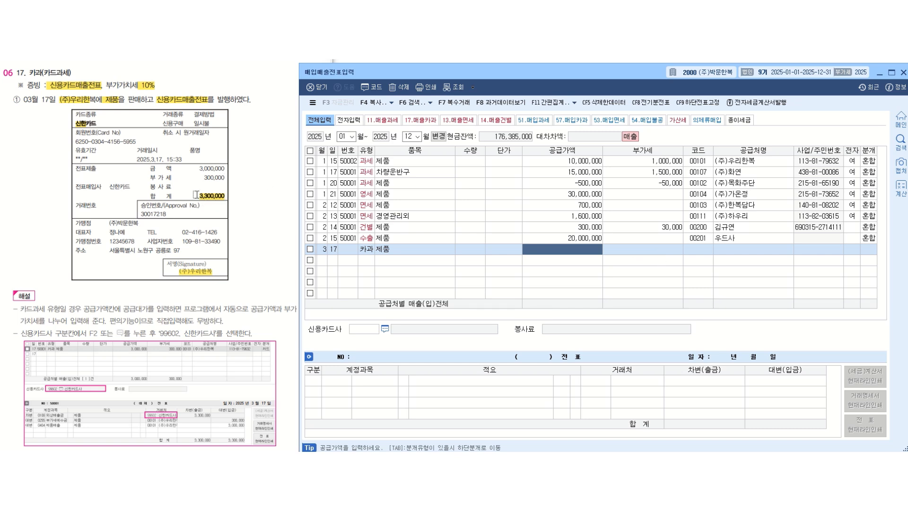
Enter 3,300,000 on the 3/17 카과 row, splitting it into 3,000,000 supply and 300,000 VAT.
{"action": "type", "text": "3,300,000"}
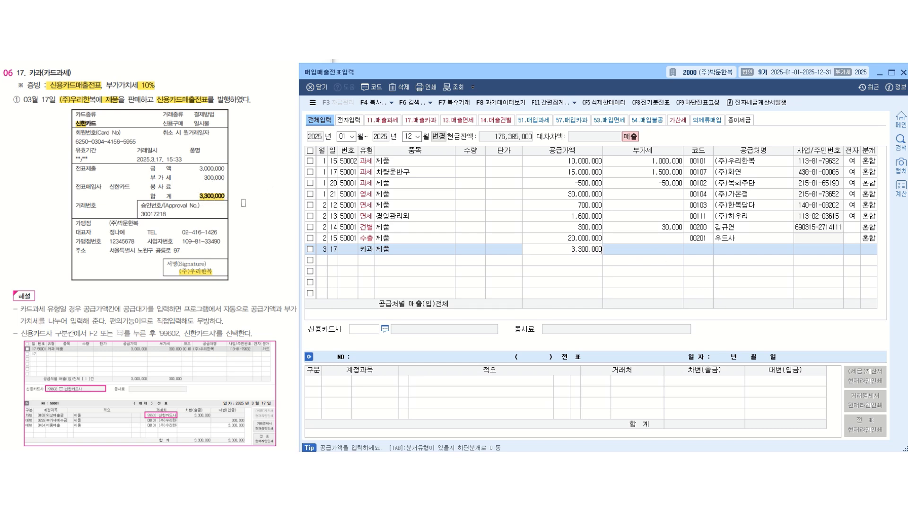
{"action": "key", "text": "Return"}
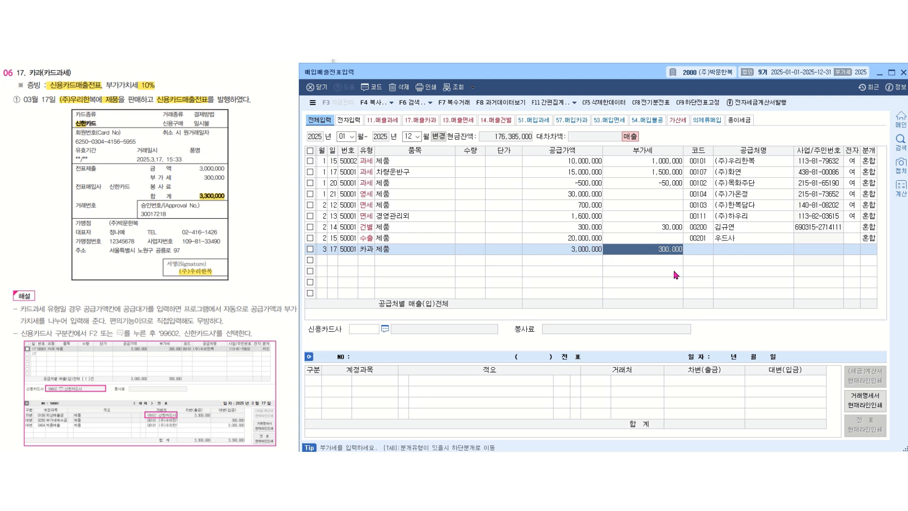
Accept the 300,000 VAT and search '우리' to assign customer 00101 (주)우리한복.
{"action": "key", "text": "Return"}
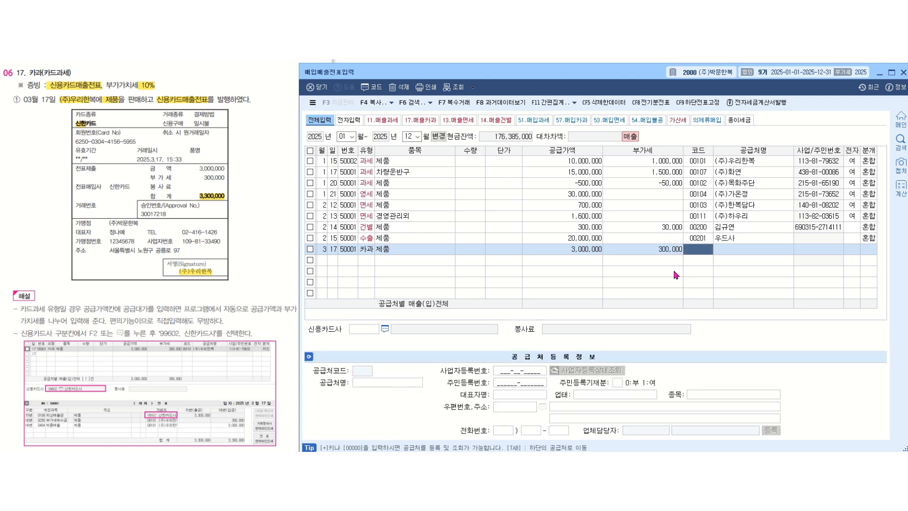
{"action": "type", "text": "우리"}
{"action": "key", "text": "Return"}
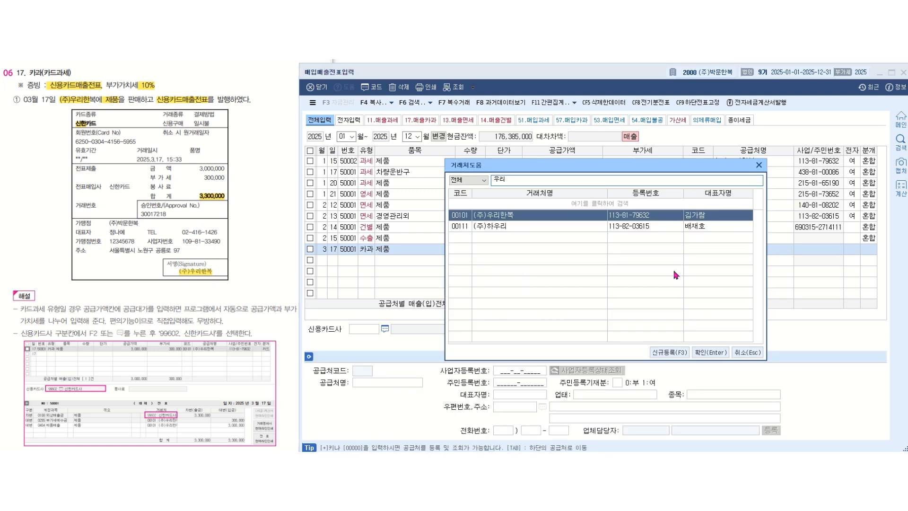
{"action": "key", "text": "Return"}
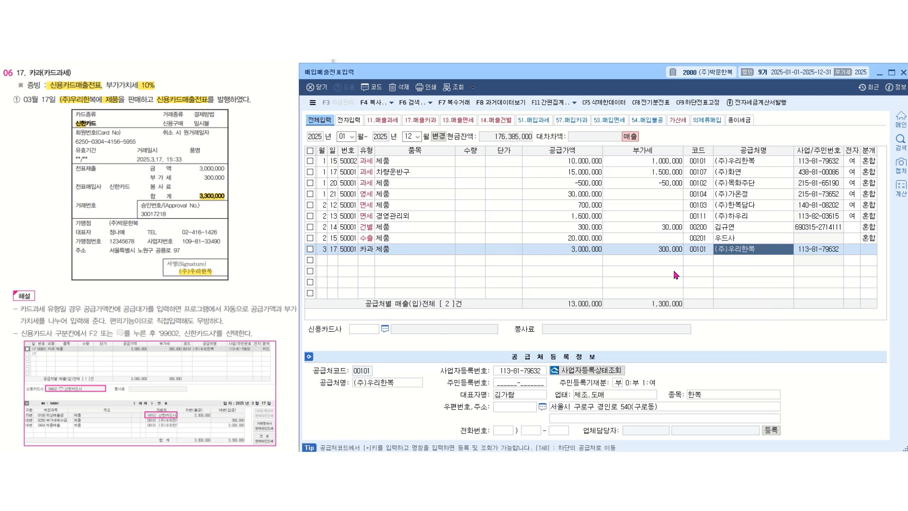
{"action": "key", "text": "Return"}
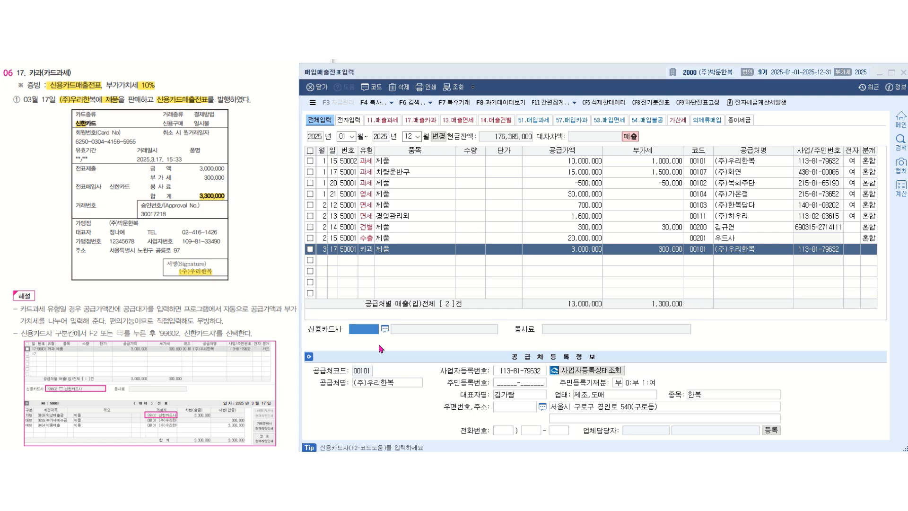
Assign card company 99602 신한카드사 and journalize the sale as 4 (카드).
{"action": "key", "text": "F2"}
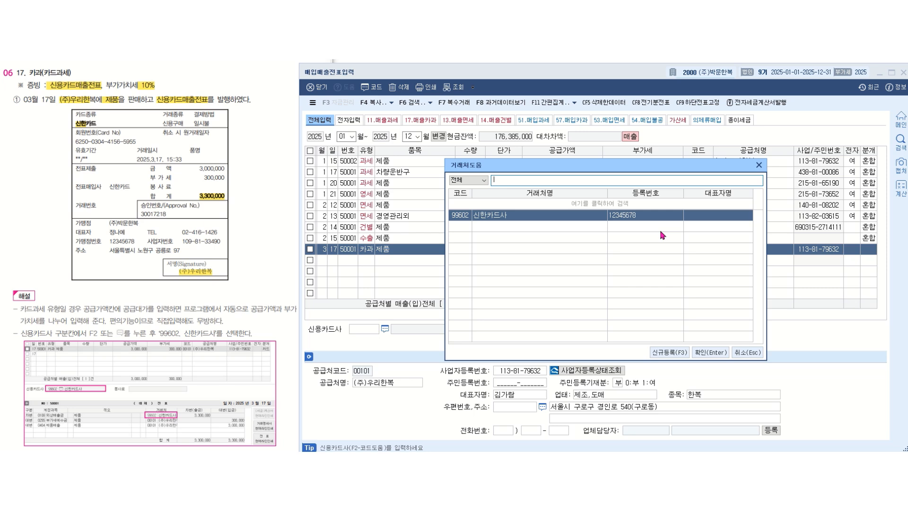
{"action": "key", "text": "Return"}
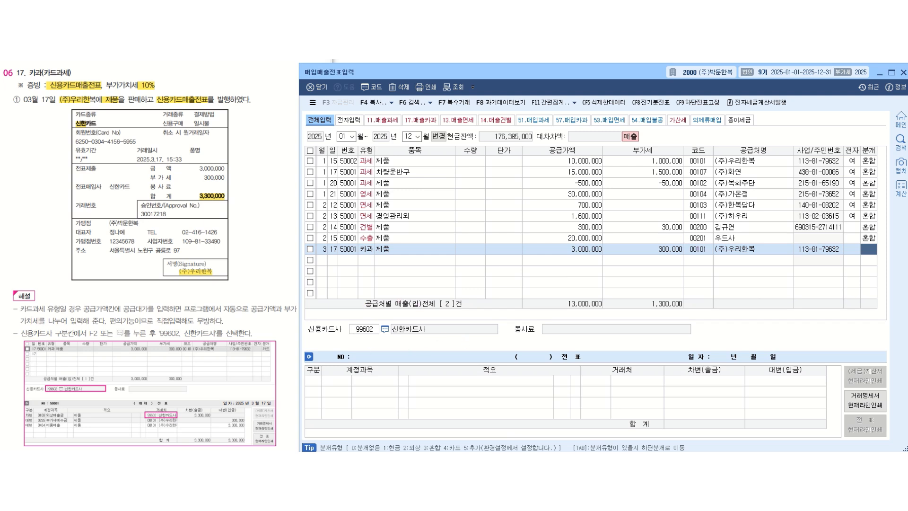
{"action": "type", "text": "4"}
{"action": "key", "text": "Return"}
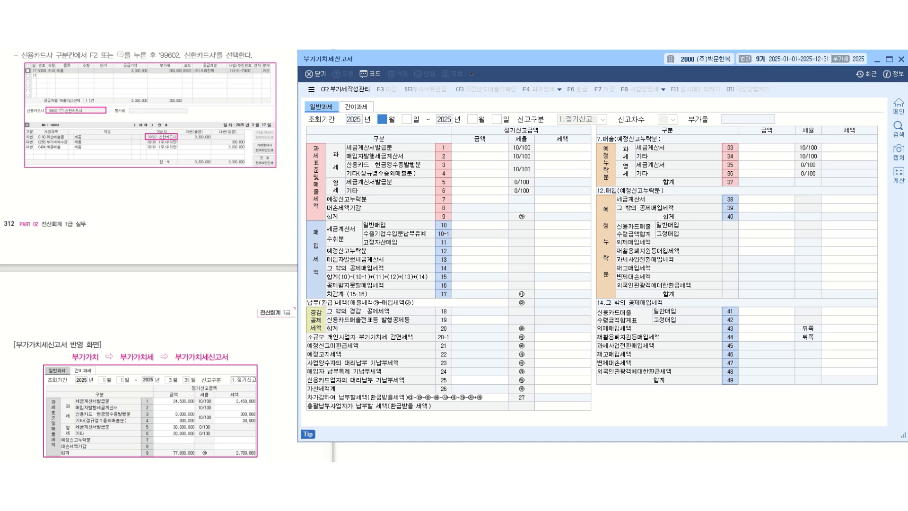
Set the VAT return period from January 1 to March 31 and load the figures.
{"action": "type", "text": "1"}
{"action": "key", "text": "Return"}
{"action": "type", "text": "1"}
{"action": "key", "text": "Return"}
{"action": "type", "text": "3"}
{"action": "key", "text": "Return"}
{"action": "key", "text": "Return"}
{"action": "key", "text": "Return"}
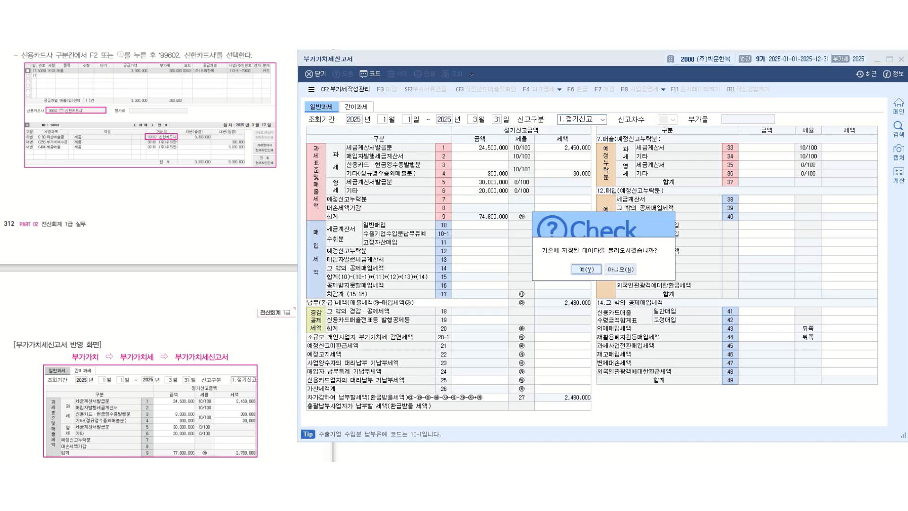
Decline reloading saved data, then return to the voucher entry screen.
{"action": "key", "text": "Right"}
{"action": "key", "text": "Return"}
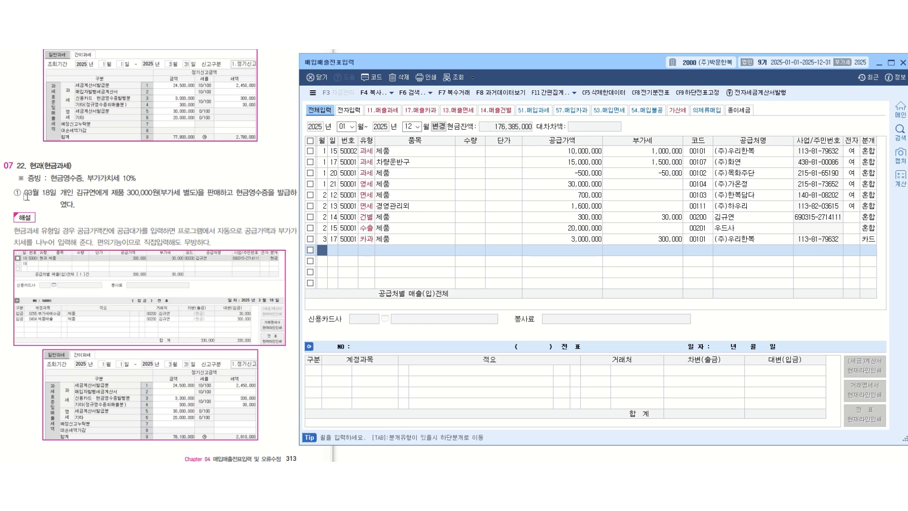
Highlight the next exercise's customer name in the textbook.
{"action": "left_click_drag", "start_coordinate": [75, 193], "coordinate": [269, 193]}
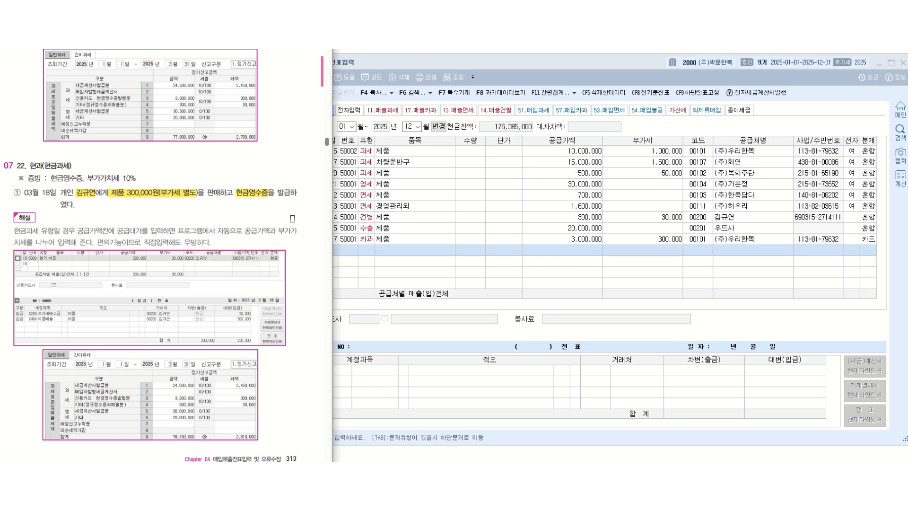